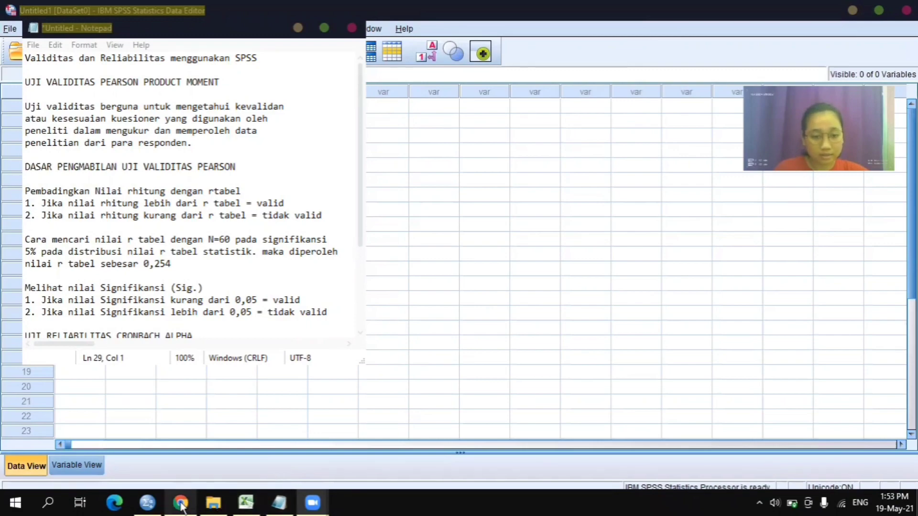
Switch to the Excel workbook and copy the answer scores and JUMLAH totals for respondents 1 to 50, without the headers.
click(246, 502)
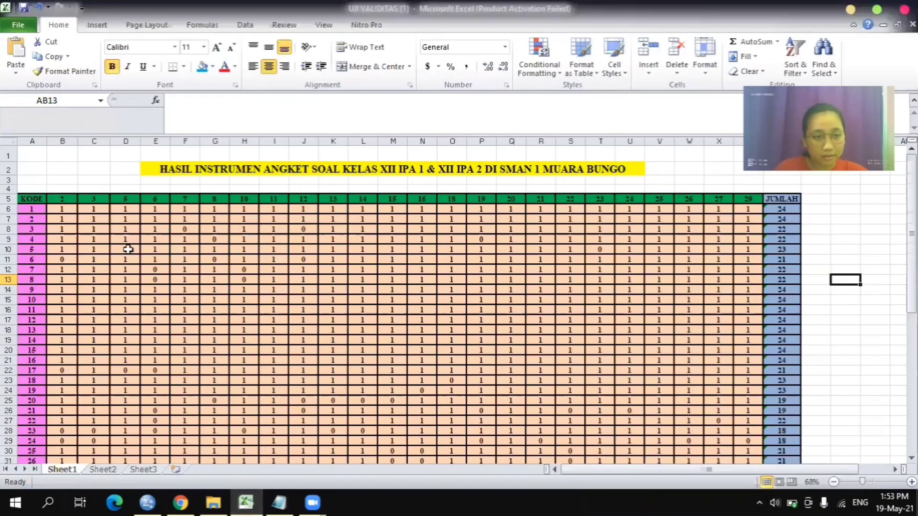
drag(59, 209, 777, 412)
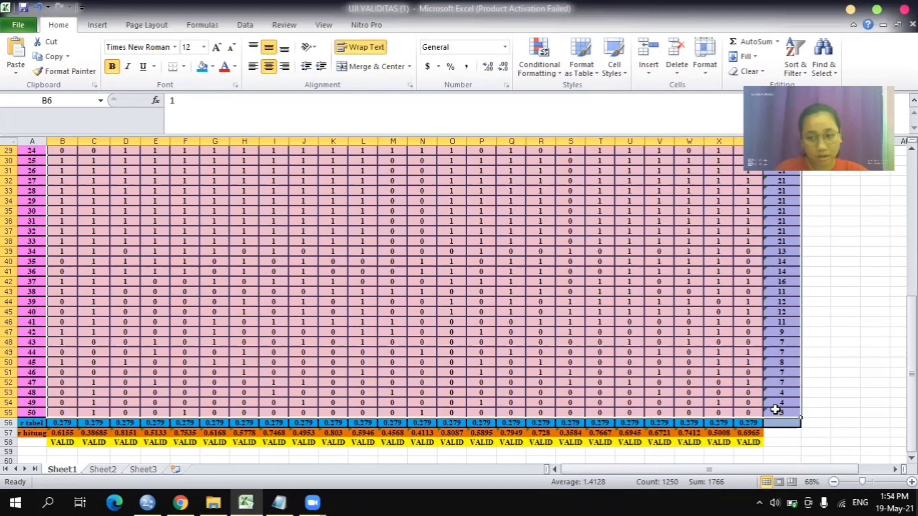
right_click(776, 411)
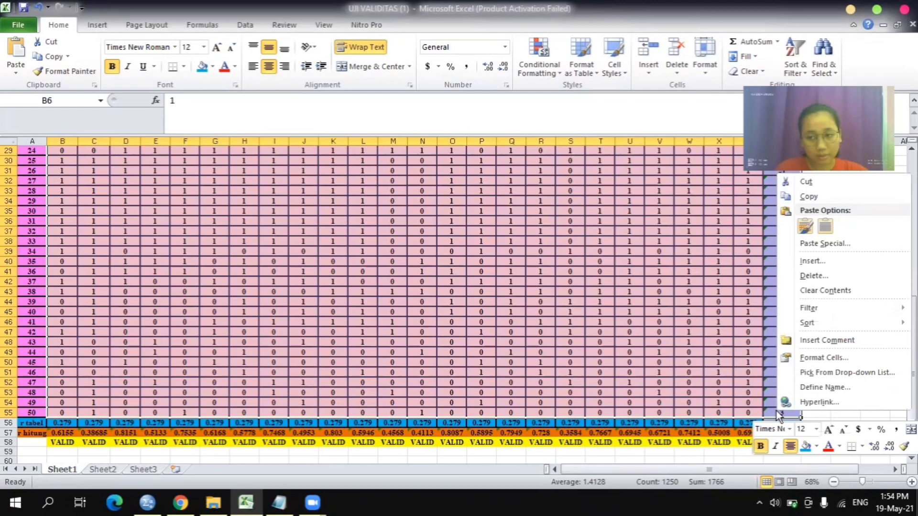
click(815, 199)
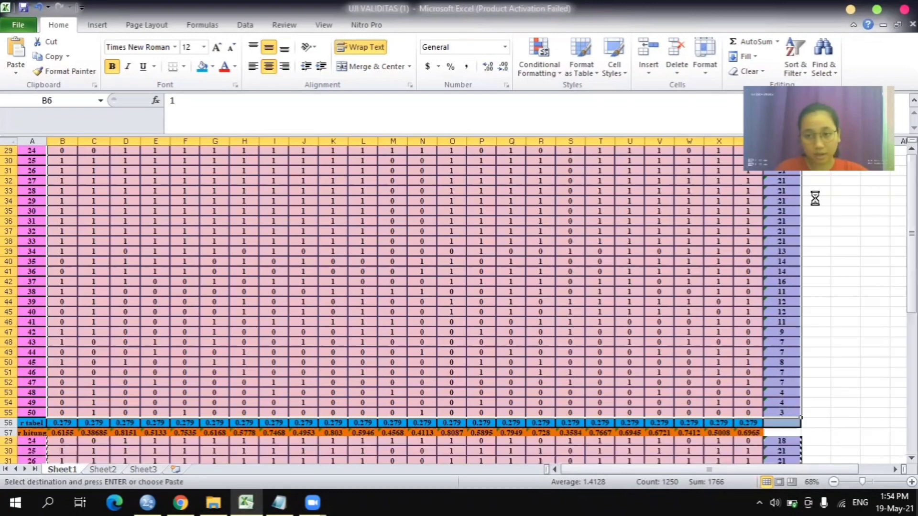
scroll(512, 366, up, 9)
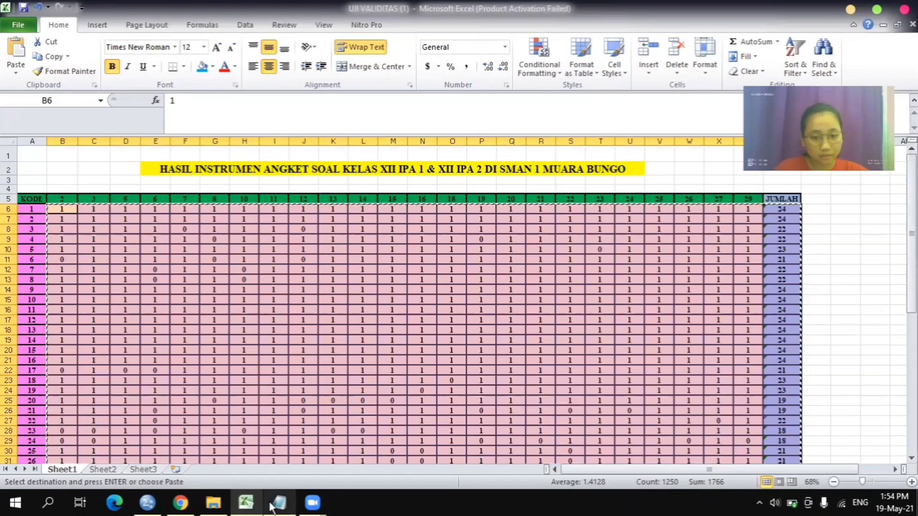
Switch to the SPSS Data Editor and paste the copied scores starting at the first cell of the empty dataset.
click(148, 502)
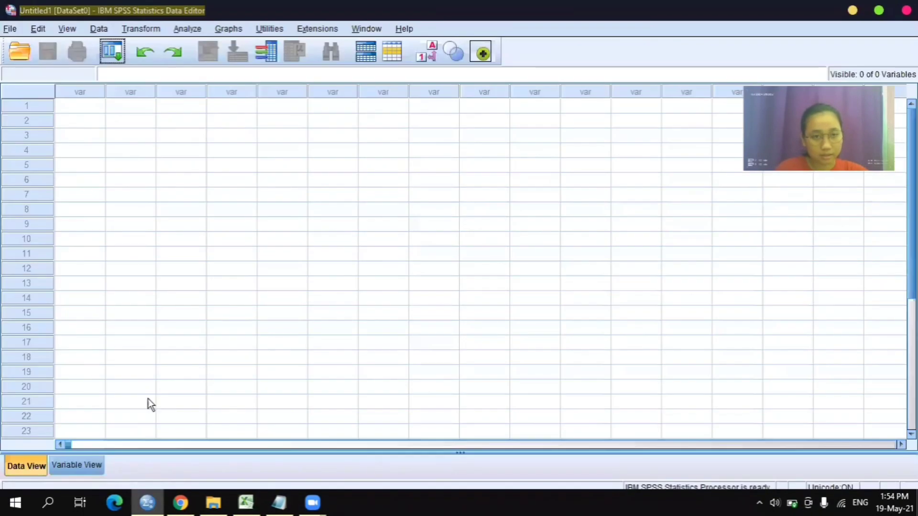
click(58, 111)
key(ctrl+v)
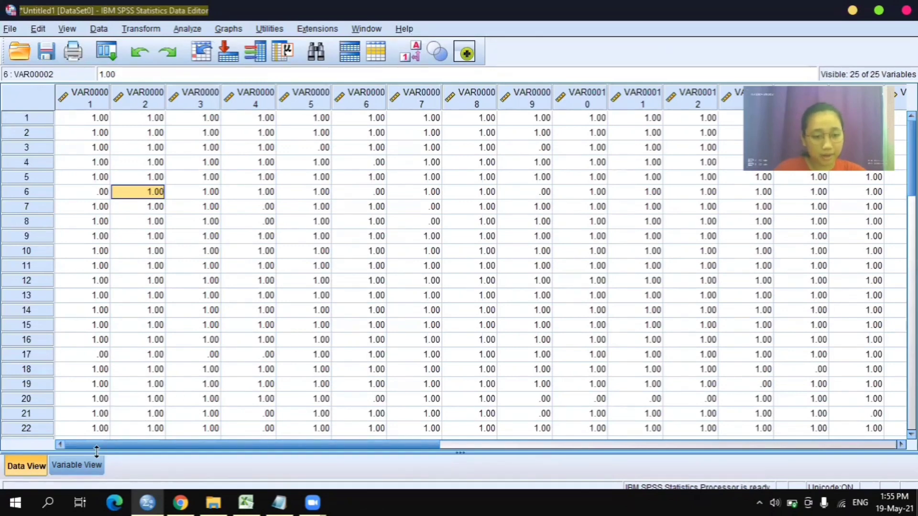
Replace VAR000 with X in all the variable names.
click(78, 465)
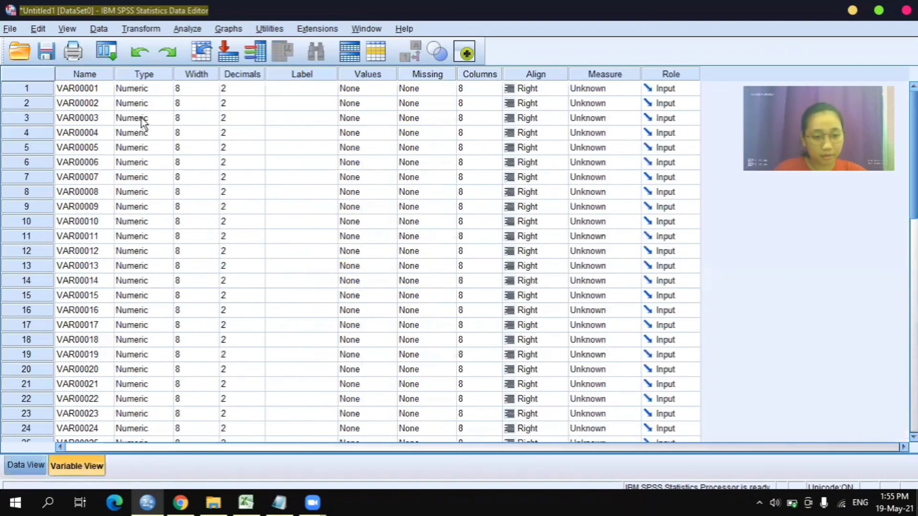
click(73, 87)
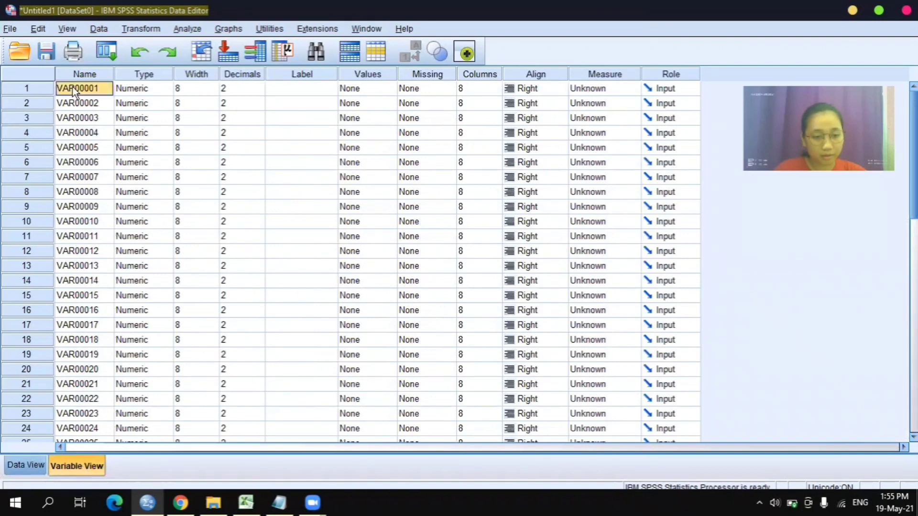
click(67, 73)
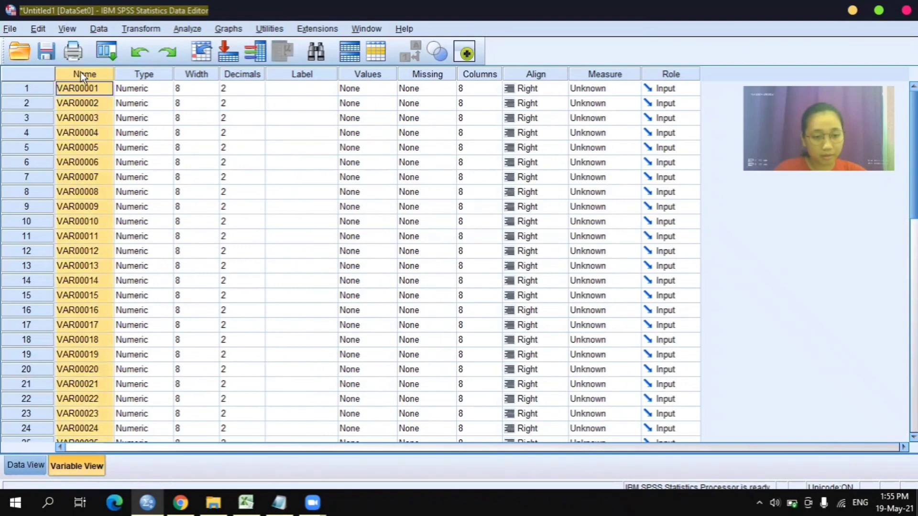
key(ctrl+f)
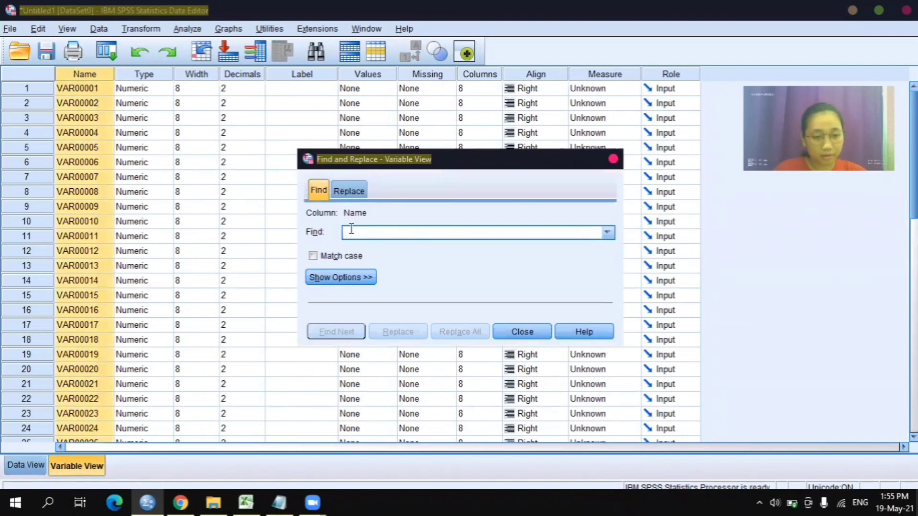
click(351, 193)
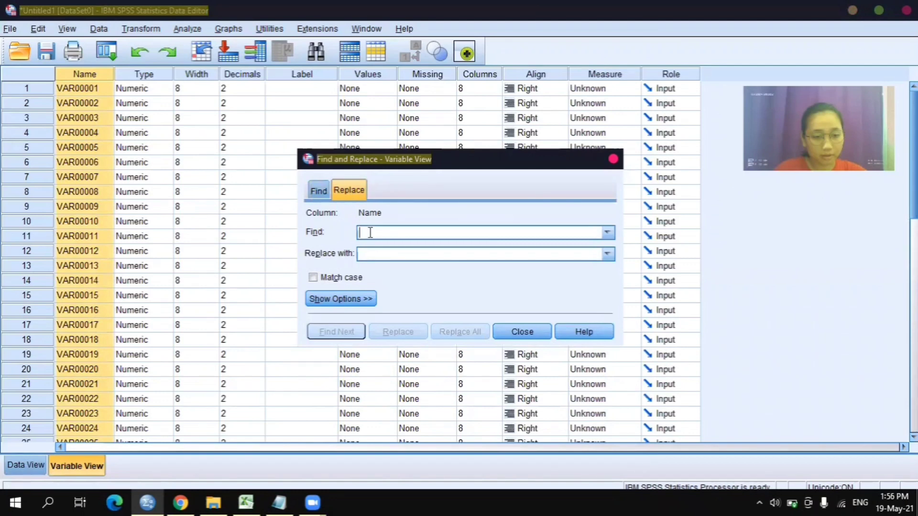
text(VA)
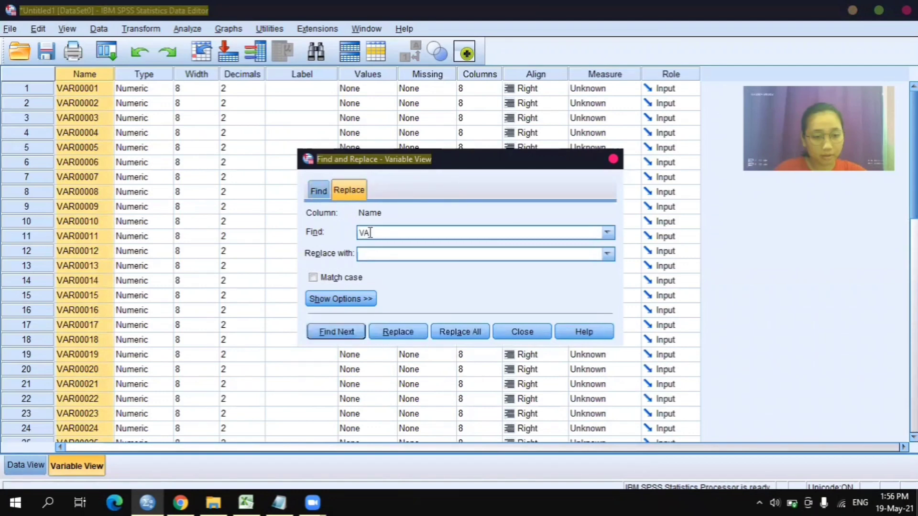
text(R000)
click(377, 257)
text(X)
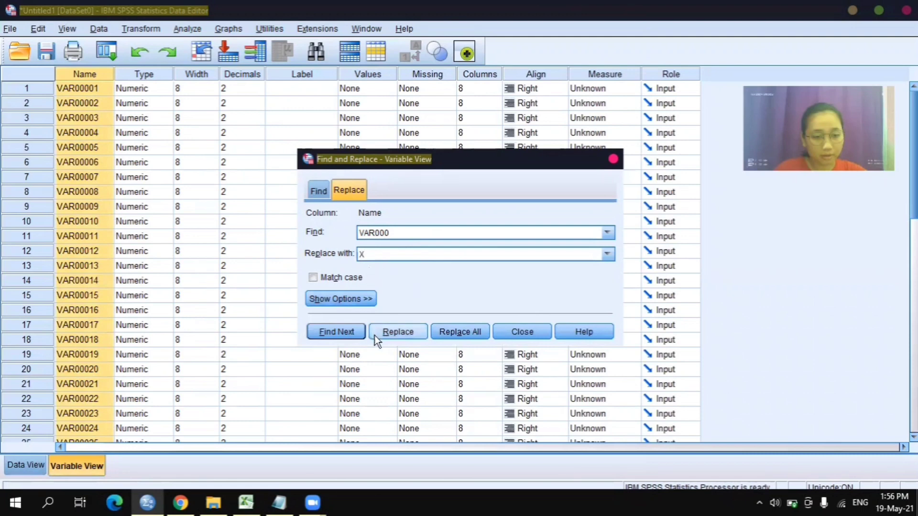
click(478, 334)
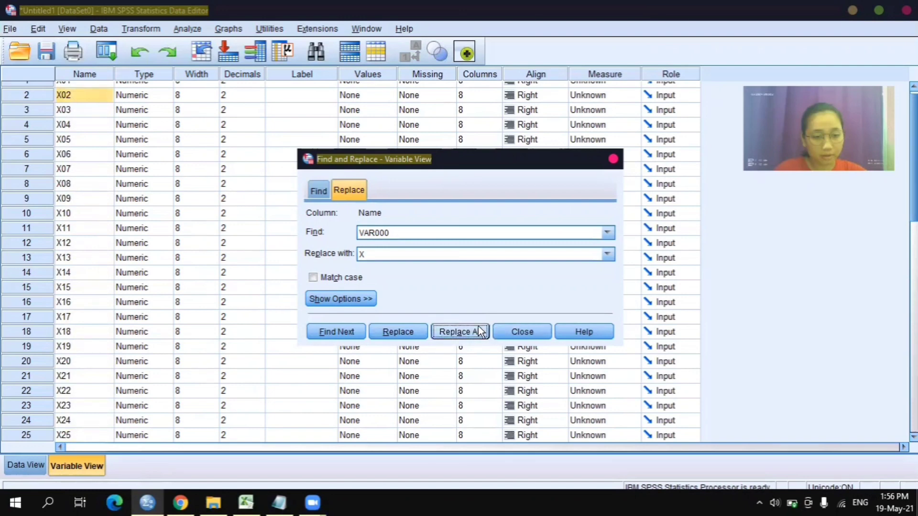
click(536, 329)
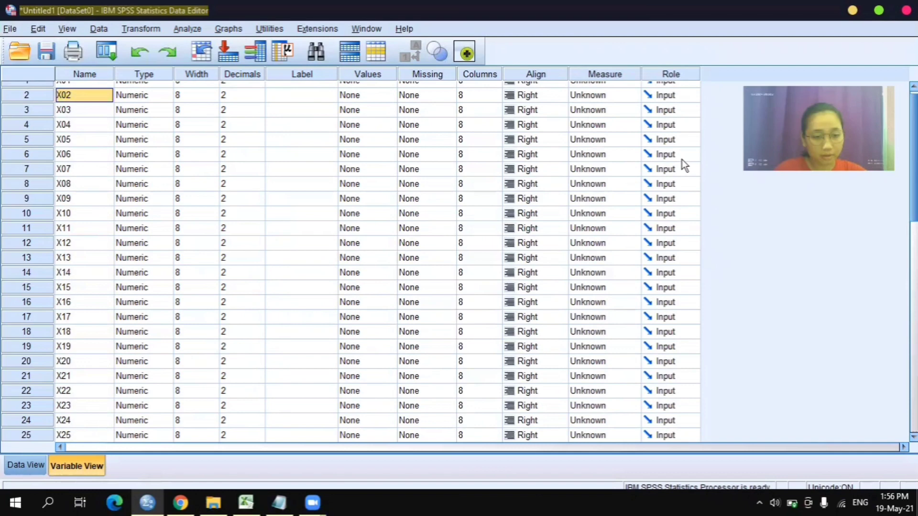
Rename the last variable, X25, as JUMLAH.
scroll(351, 261, up, 1)
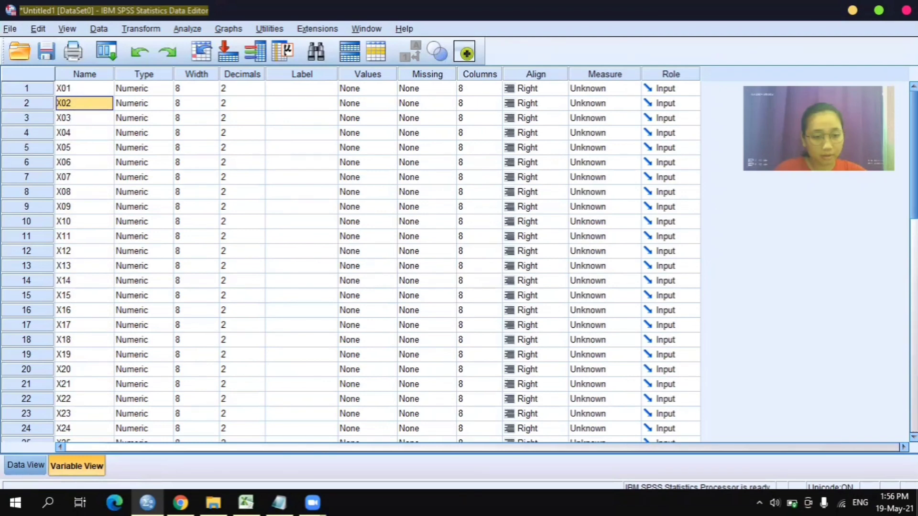
drag(914, 129, 901, 187)
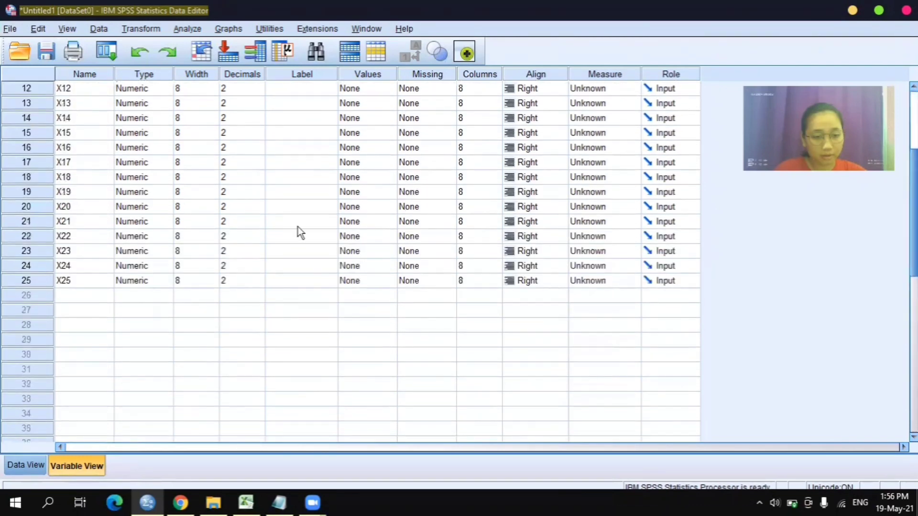
click(74, 277)
key(BackSpace)
text(JUMLAH)
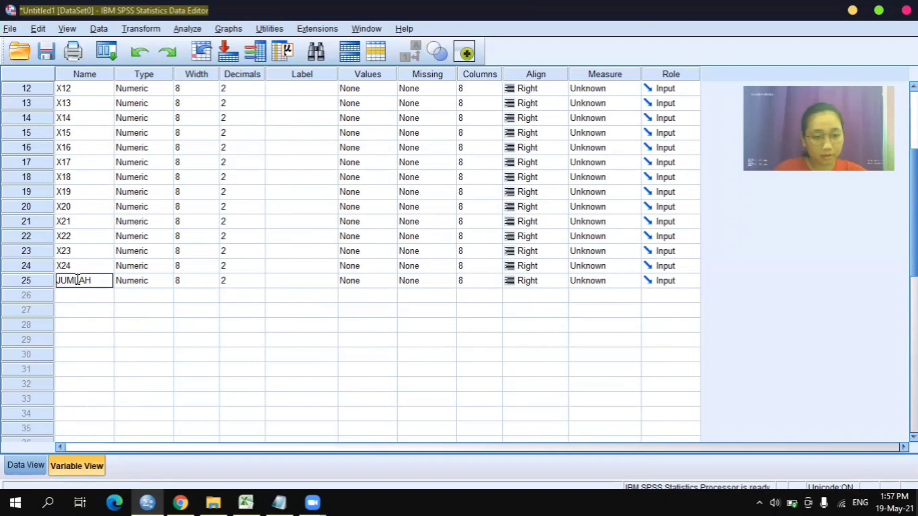
key(Return)
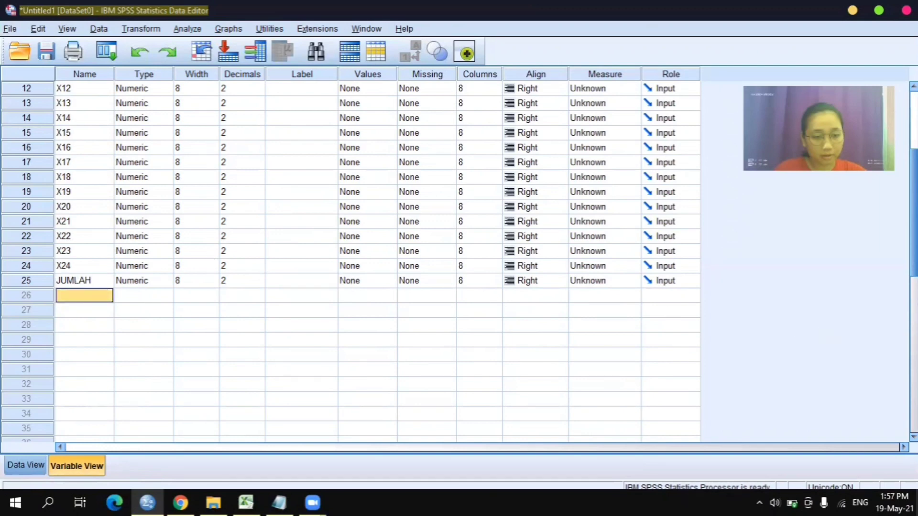
scroll(479, 259, up, 4)
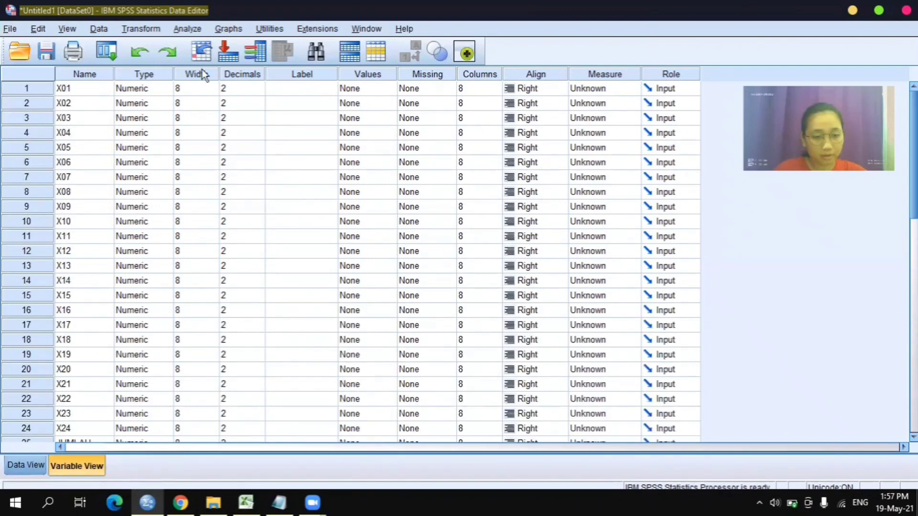
Run a bivariate Pearson correlation with a two-tailed significance test on X01 to X24 and JUMLAH, flagging significant correlations.
click(19, 472)
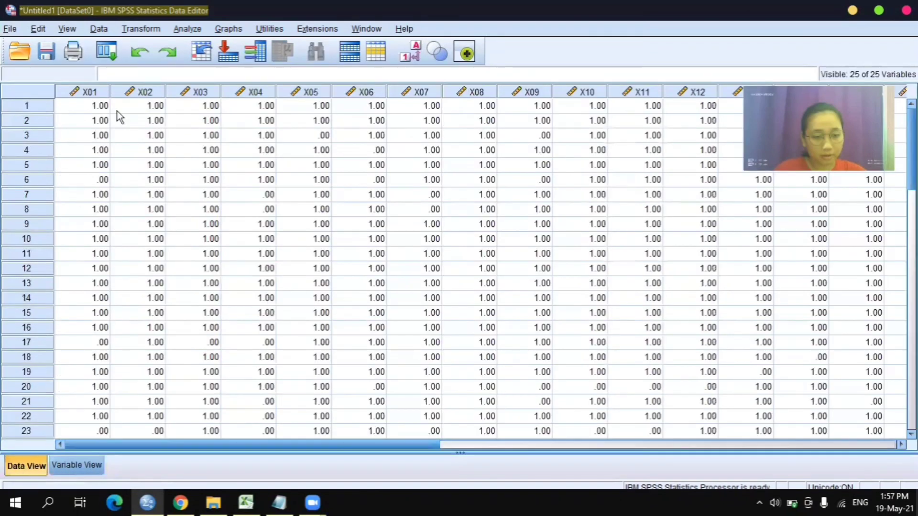
click(192, 29)
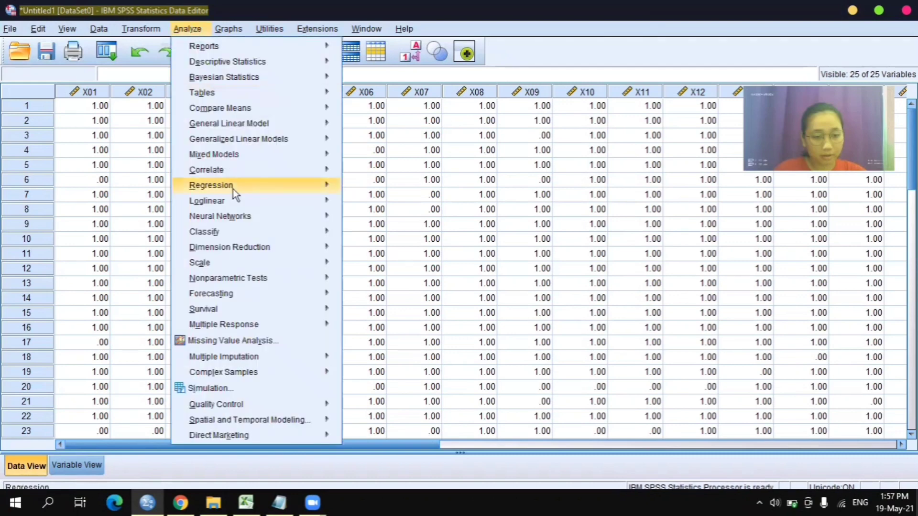
mouse_move(234, 203)
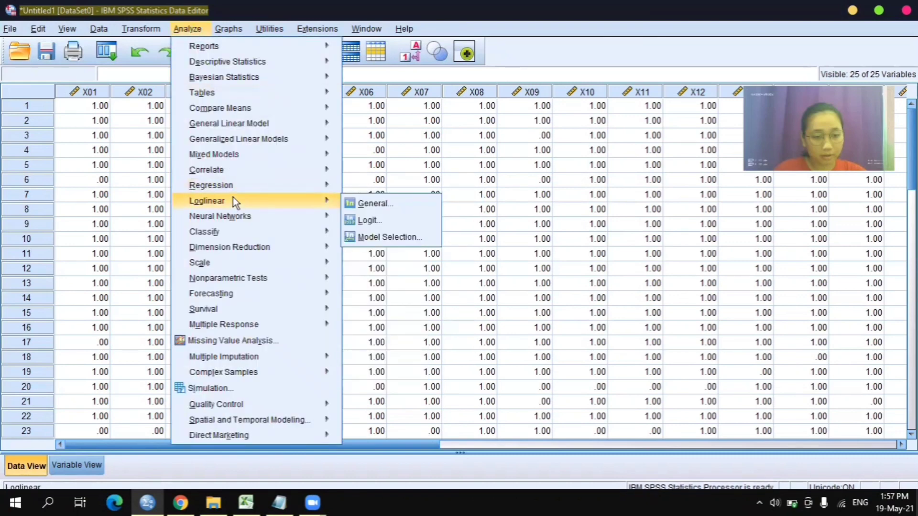
mouse_move(233, 171)
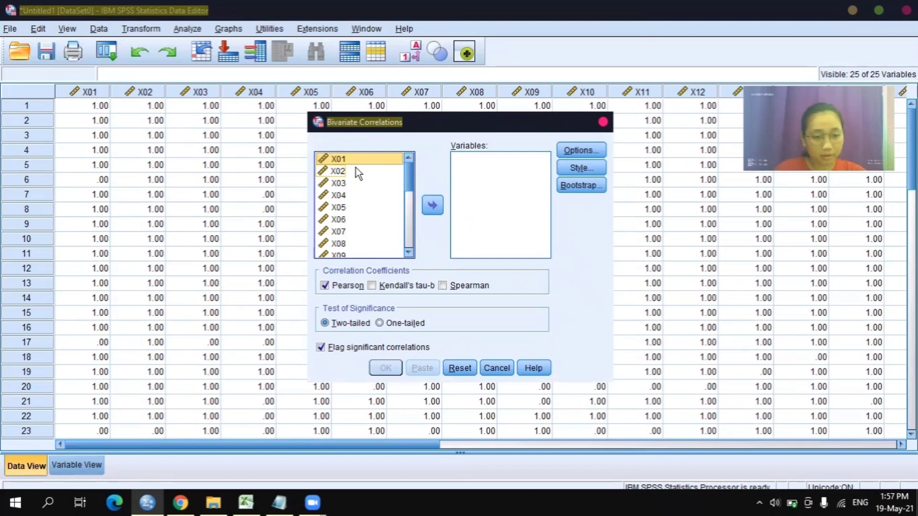
key(ctrl+a)
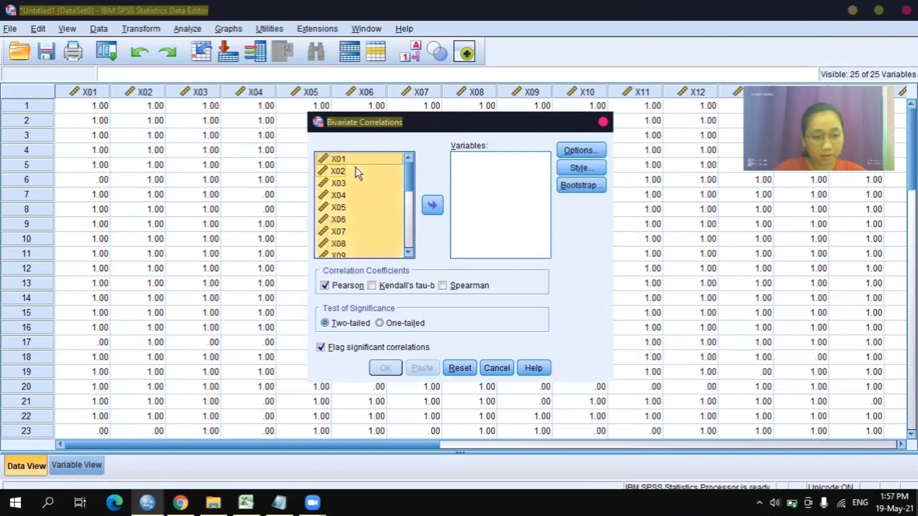
click(432, 205)
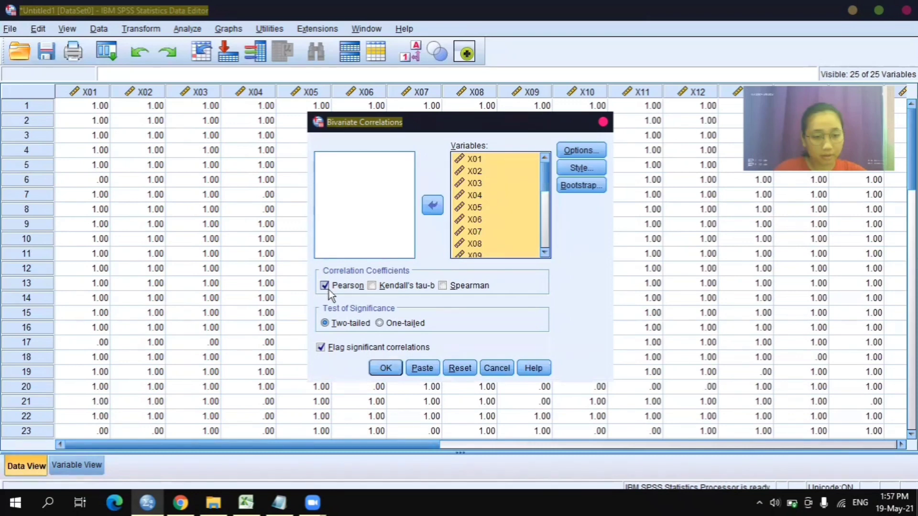
click(386, 366)
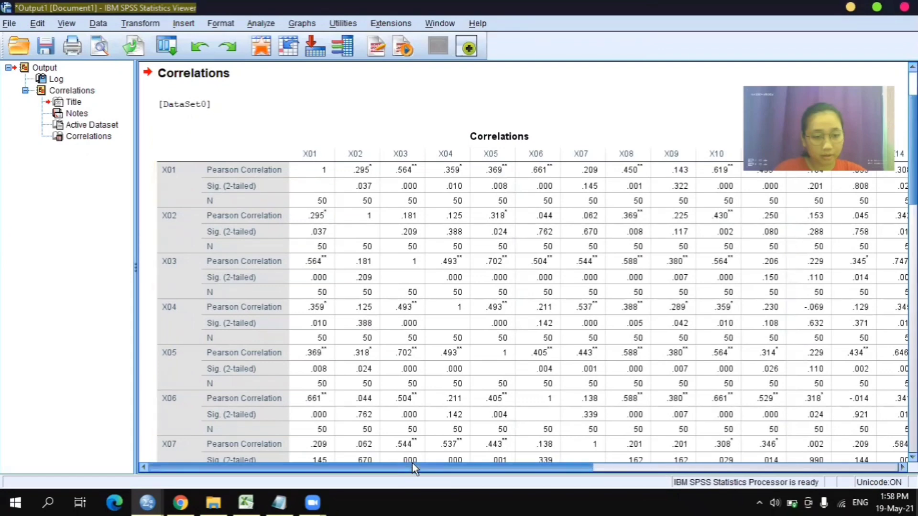
Compare the correlations and significance values in the JUMLAH column with the Pearson validity criteria in the Notepad notes.
drag(412, 463, 732, 478)
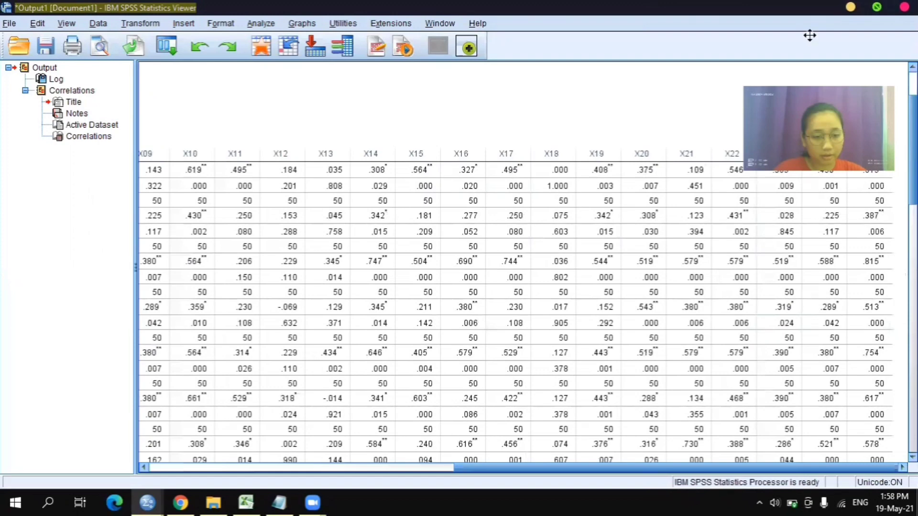
click(279, 503)
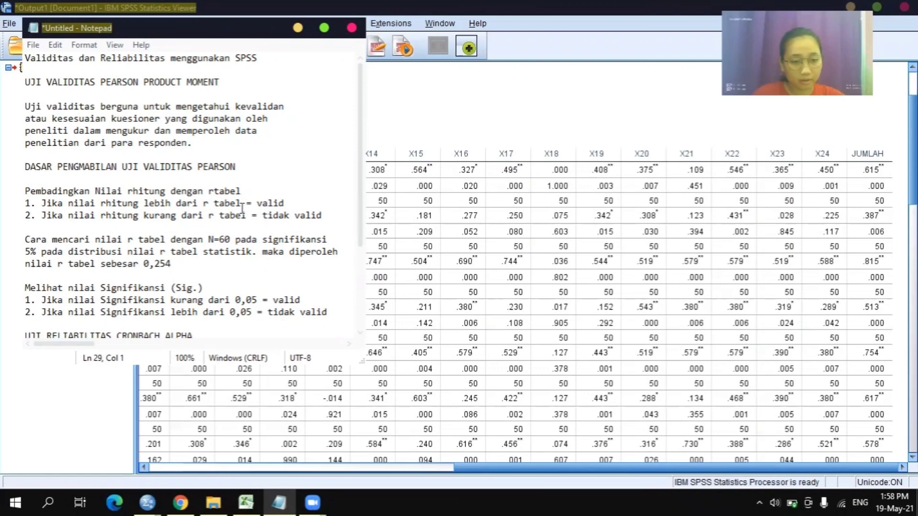
click(822, 173)
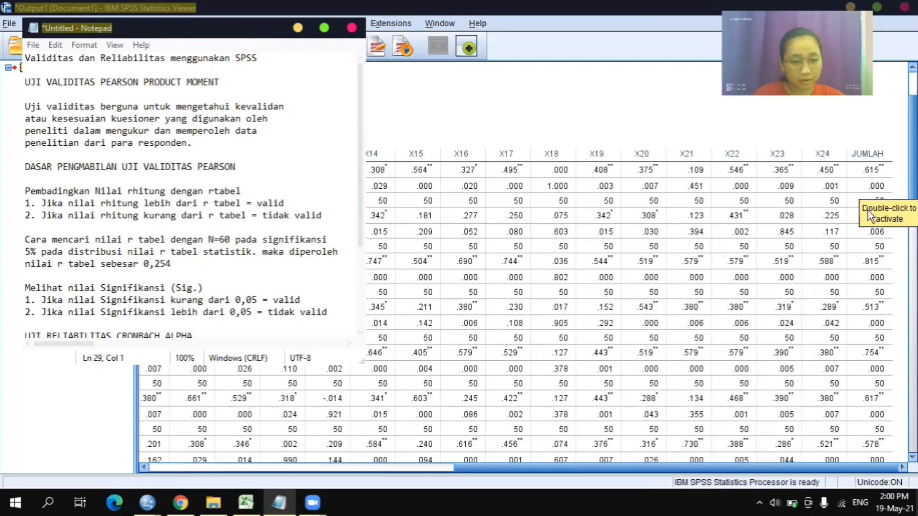
click(866, 251)
scroll(867, 251, down, 1)
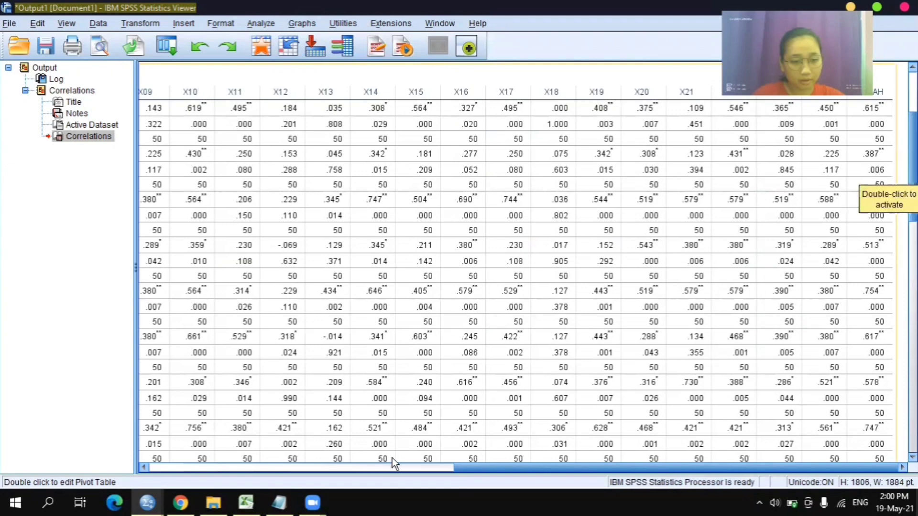
click(279, 503)
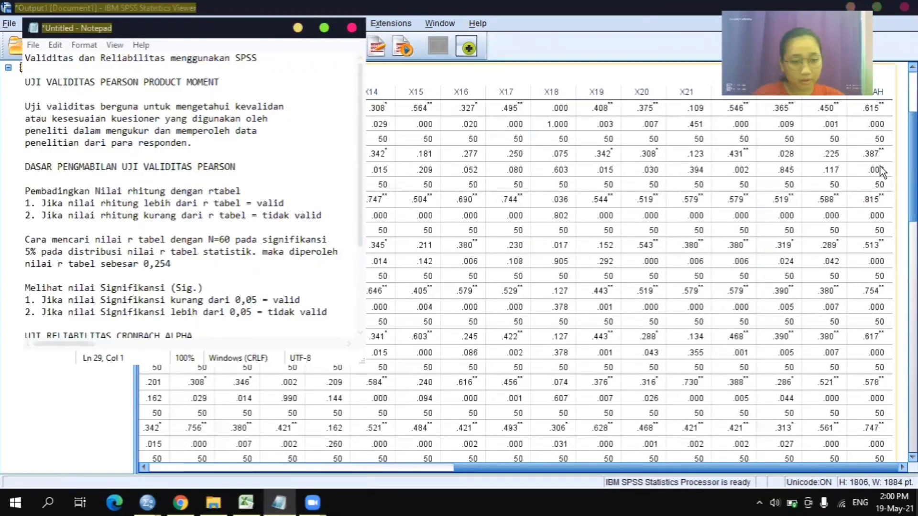